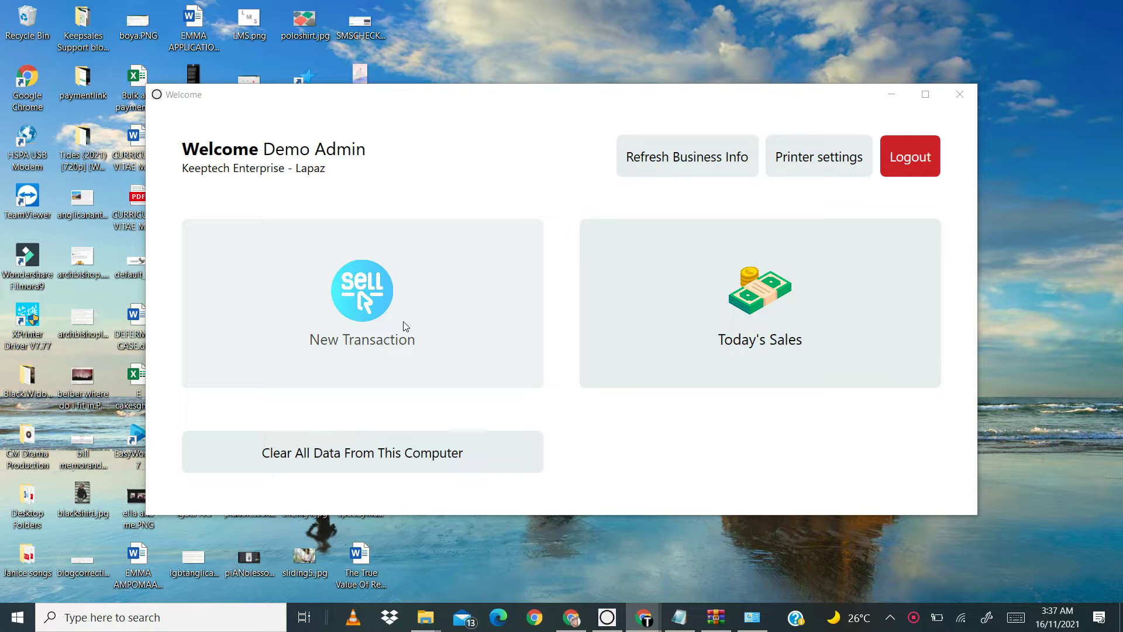
- Start a new sales transaction from the Welcome window
left_click(414, 333)
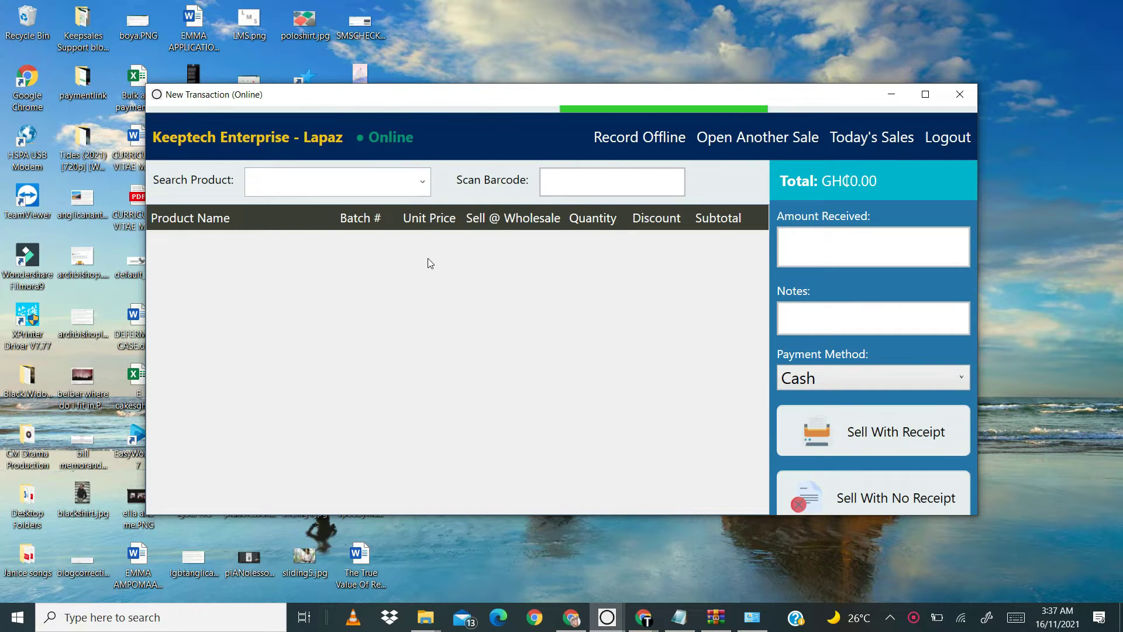
- Maximize the sale window and add FERROGLOBIN (ERNEST CHEMIST) and the 1.25" PLASTIC AIR VALVE
left_click(925, 94)
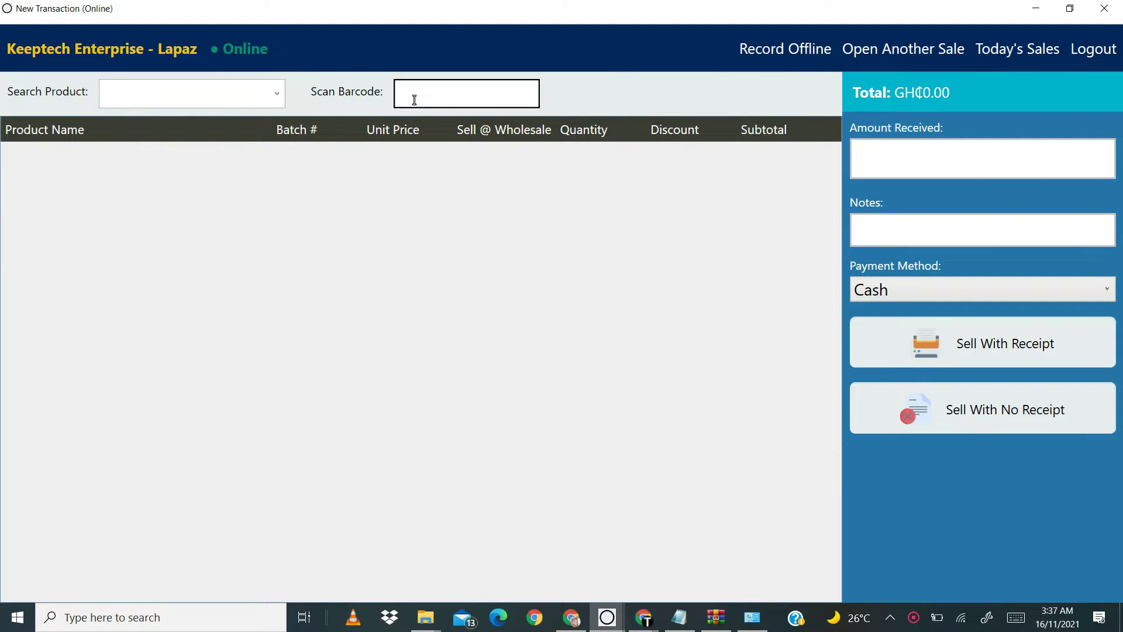
left_click(236, 101)
type("fer")
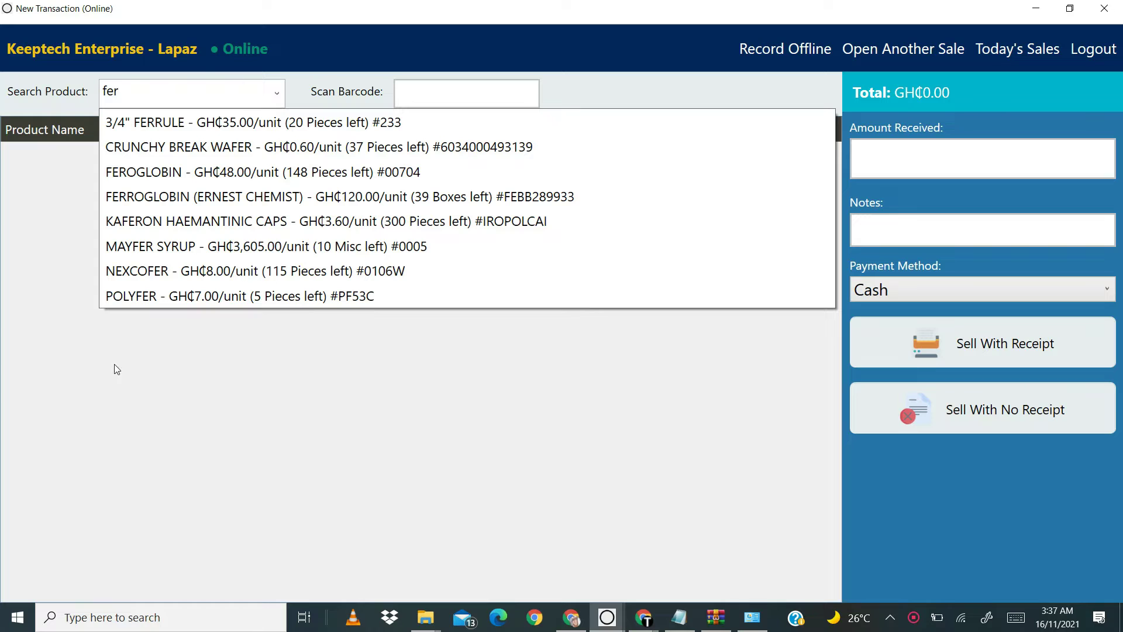
left_click(309, 193)
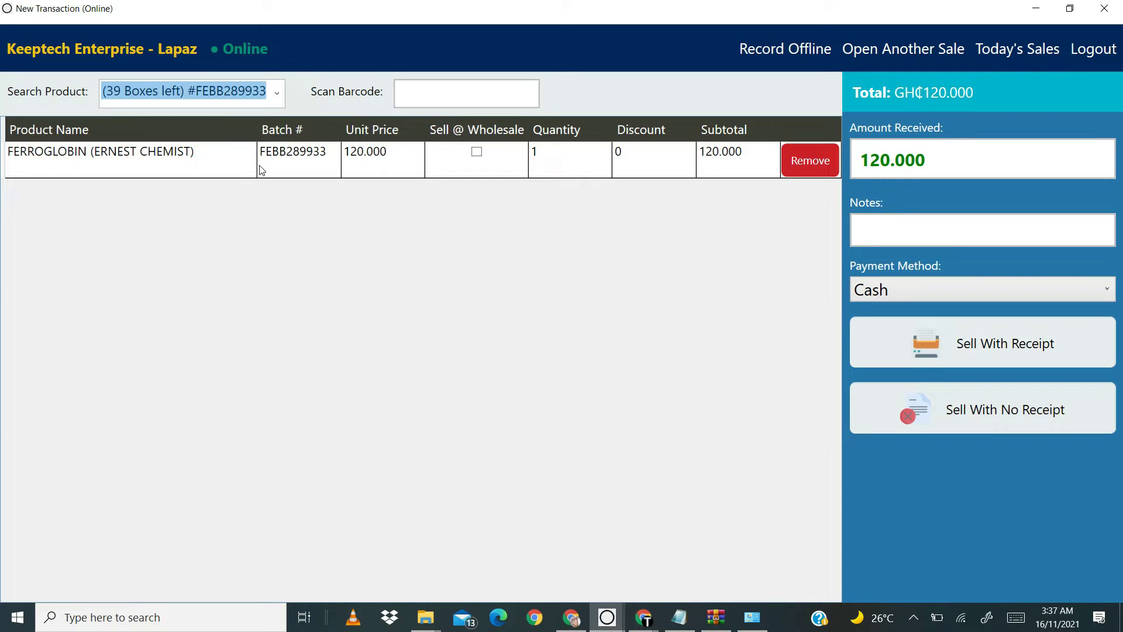
key("BackSpace")
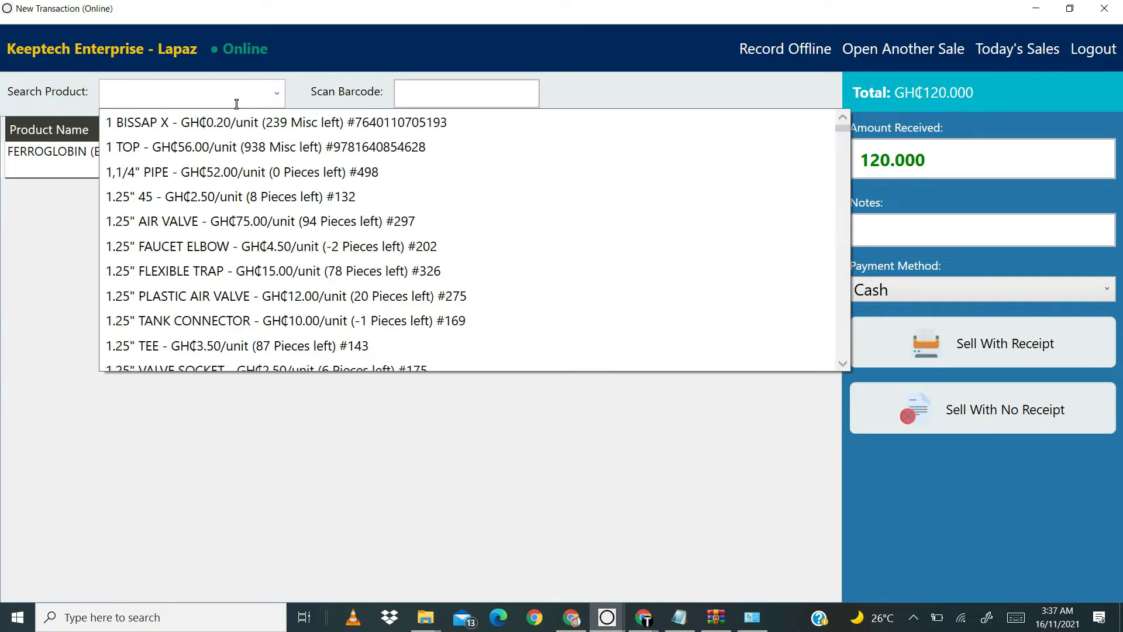
left_click(342, 300)
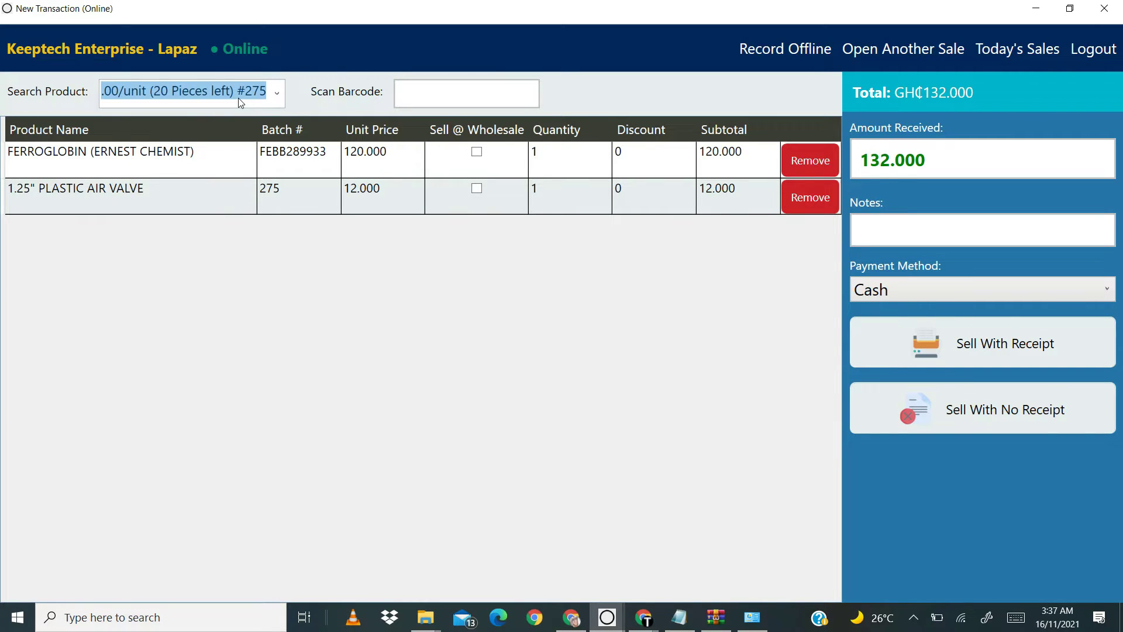
- Add the 1.5" ELBOW and CHOCO CHIPS, bringing the cart total to GH₵137.000
key("BackSpace")
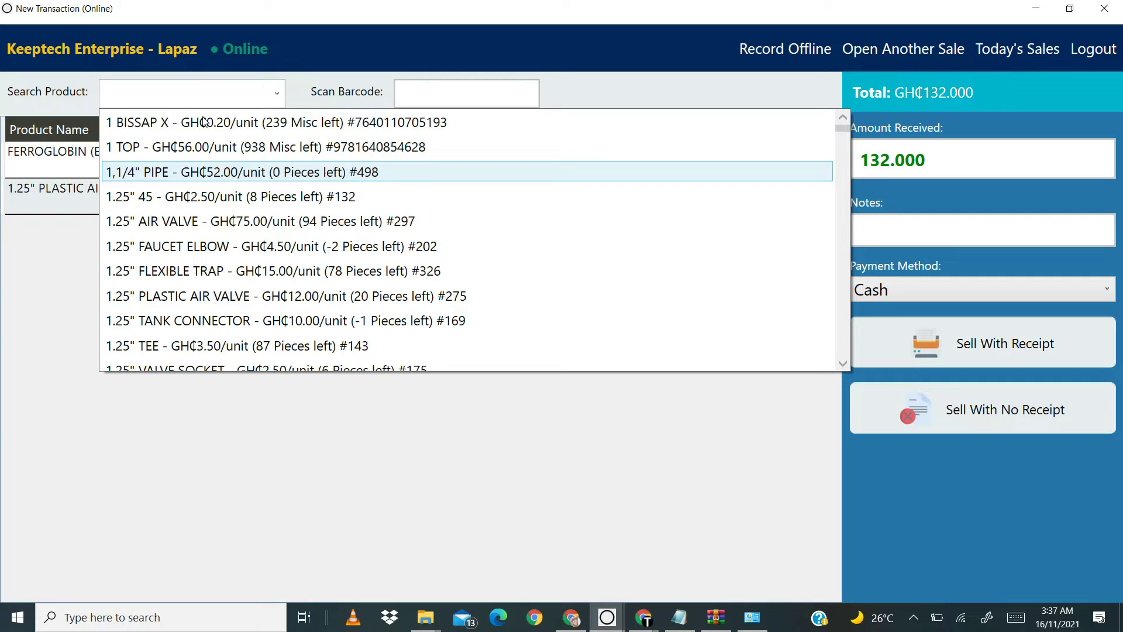
scroll(140, 285, "down", 1)
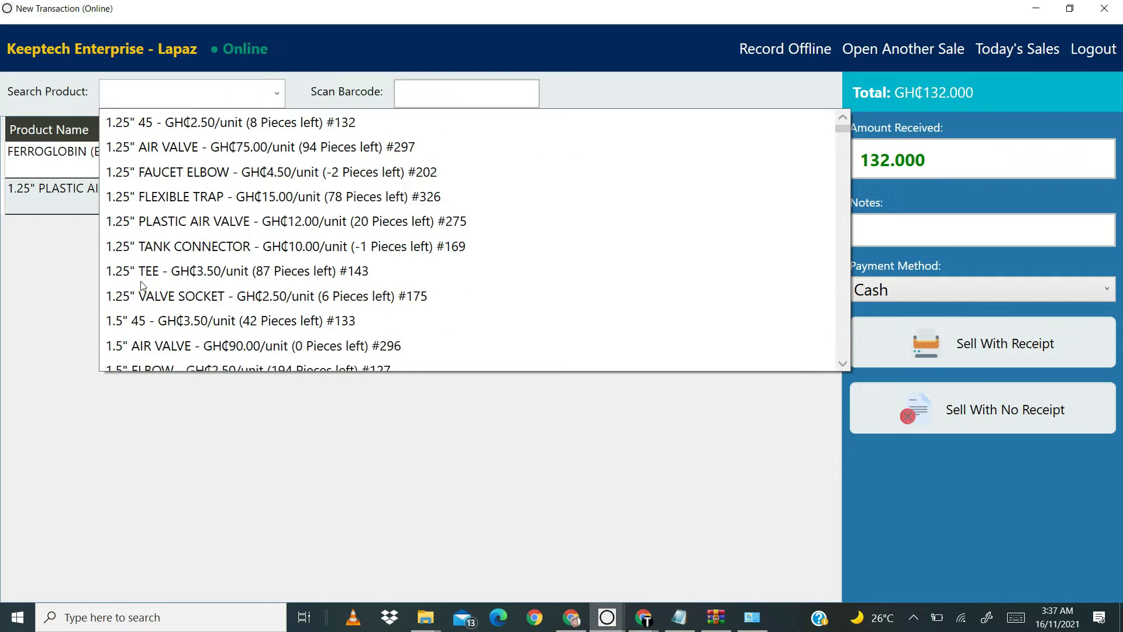
scroll(140, 286, "down", 1)
left_click(184, 295)
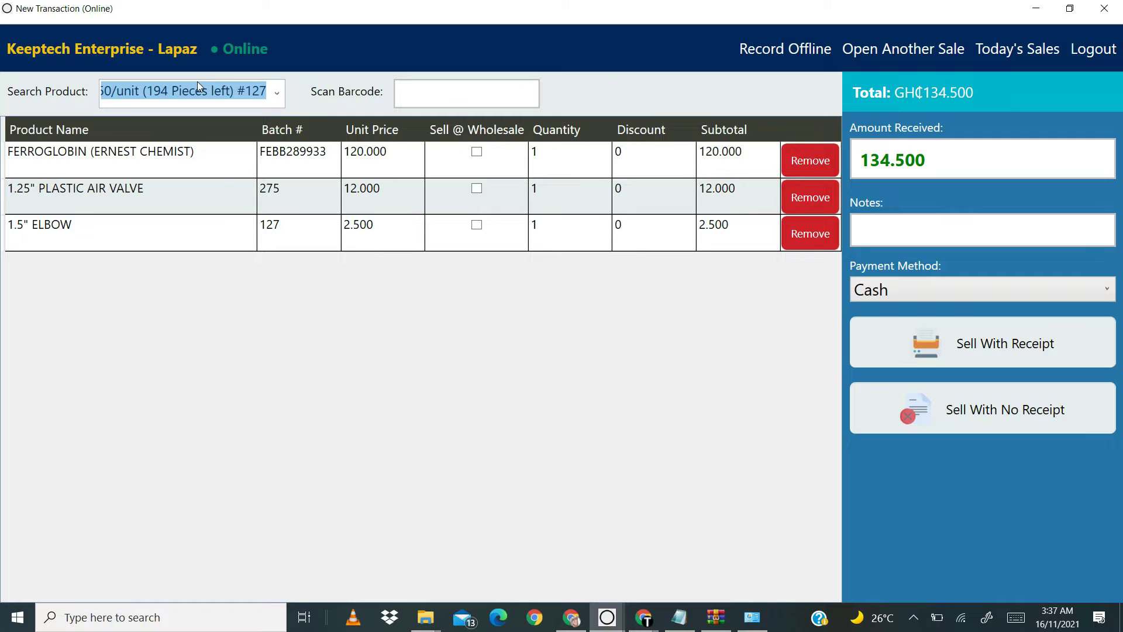
type("cho")
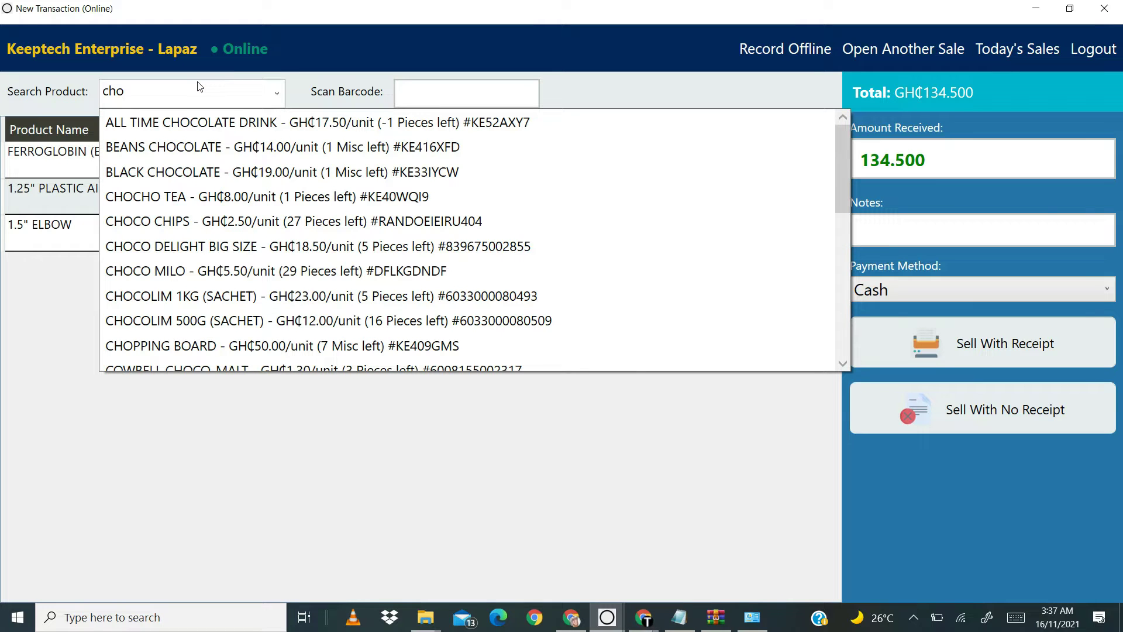
left_click(210, 225)
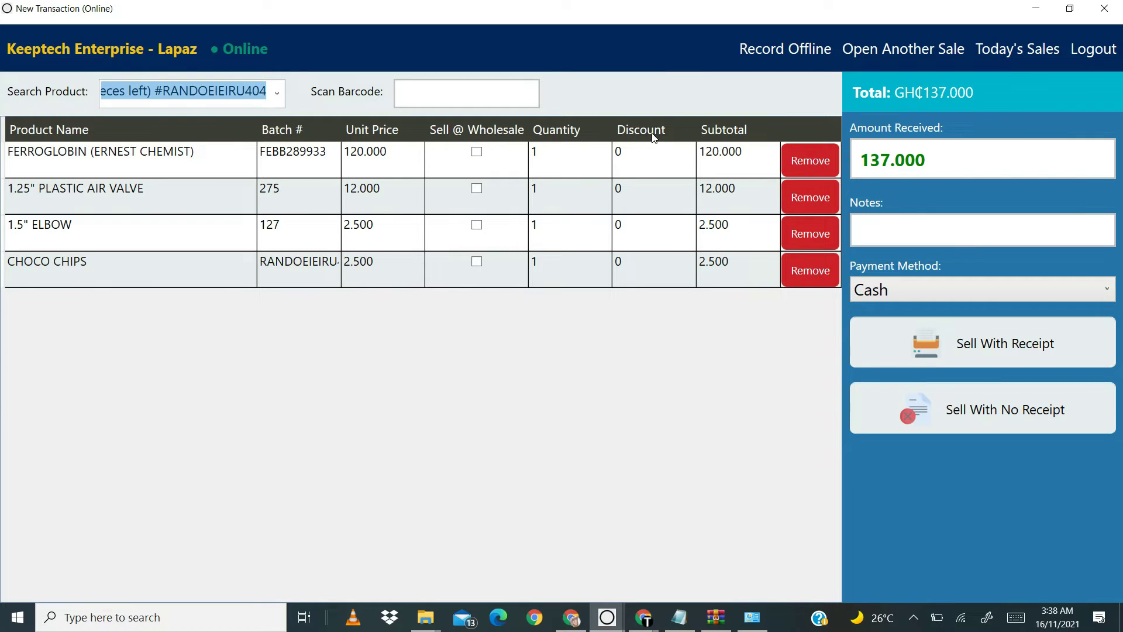
- Apply a discount of 10 to the FERROGLOBIN line, lowering the total to GH₵127.000
left_click(642, 161)
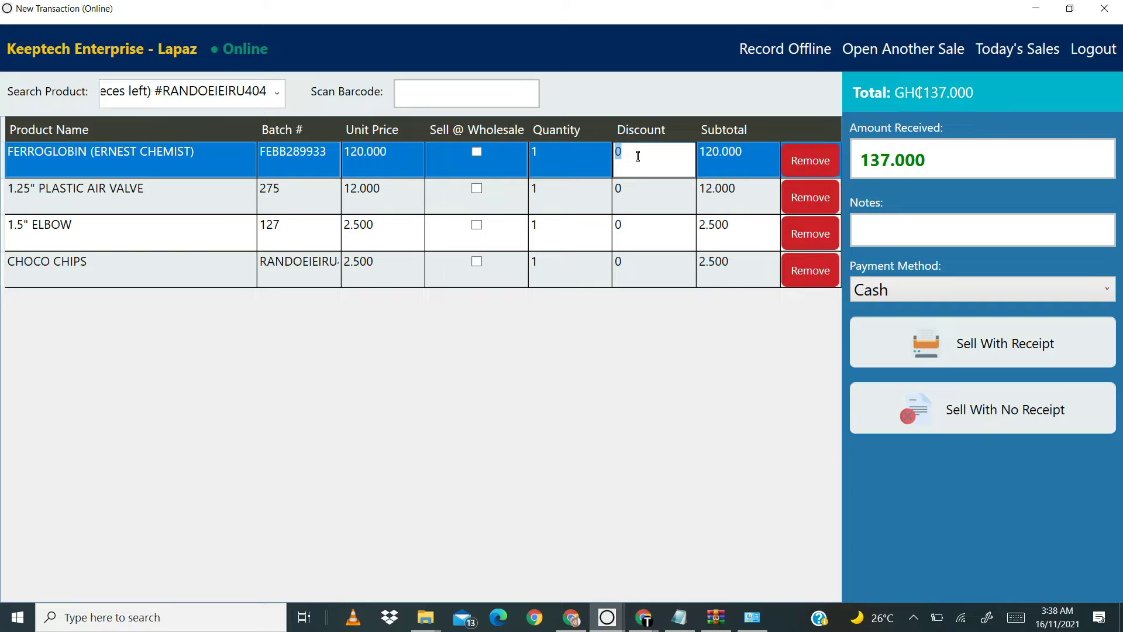
key("BackSpace")
type("1")
type("0")
left_click(631, 191)
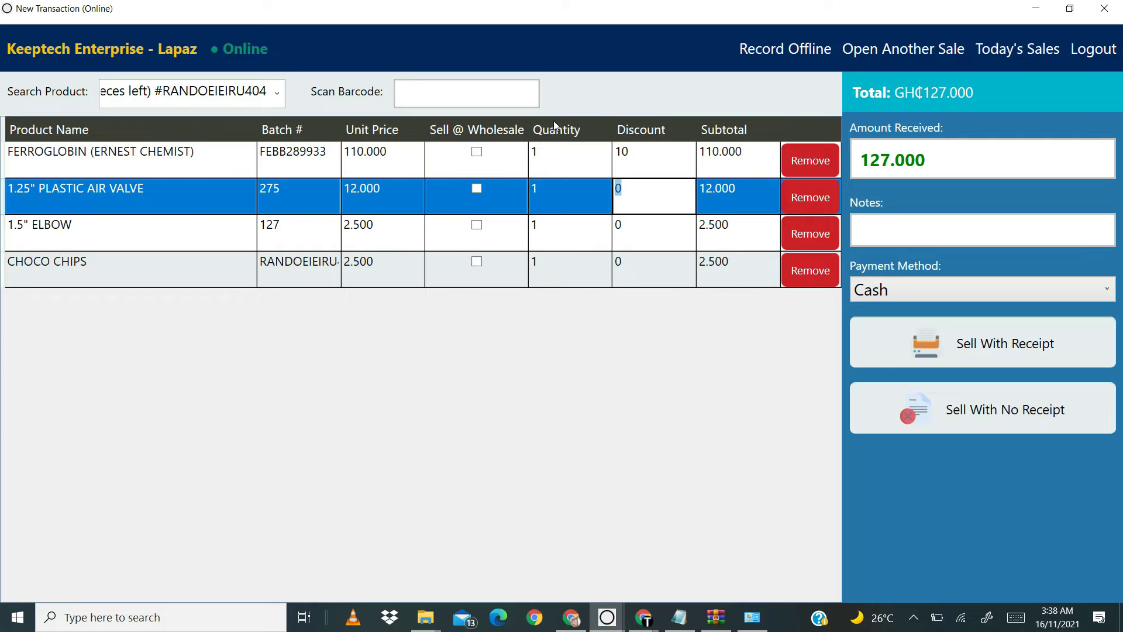
- Set the plastic air valve quantity to 5 and FERROGLOBIN to 2, raising the total to GH₵285.000
left_click(543, 202)
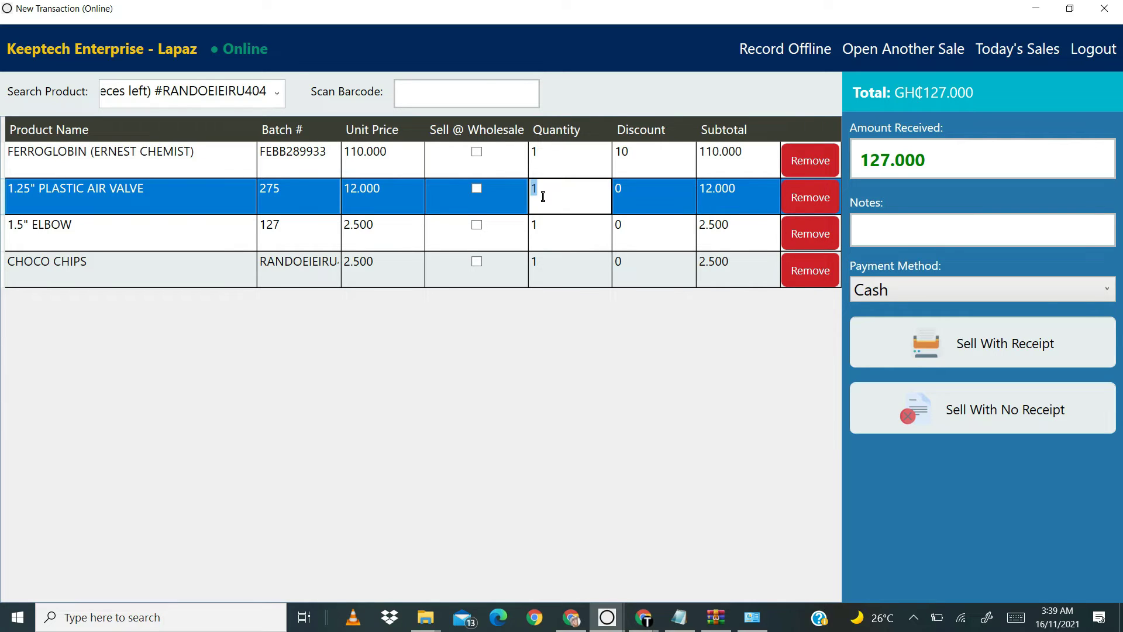
type("5")
key("Return")
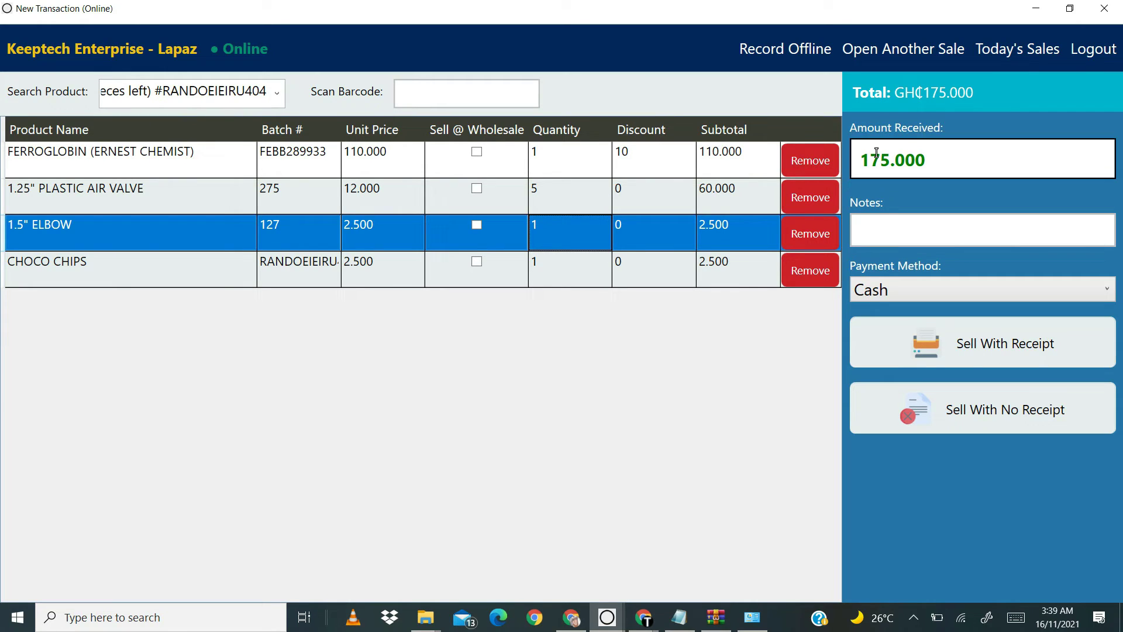
left_click(549, 160)
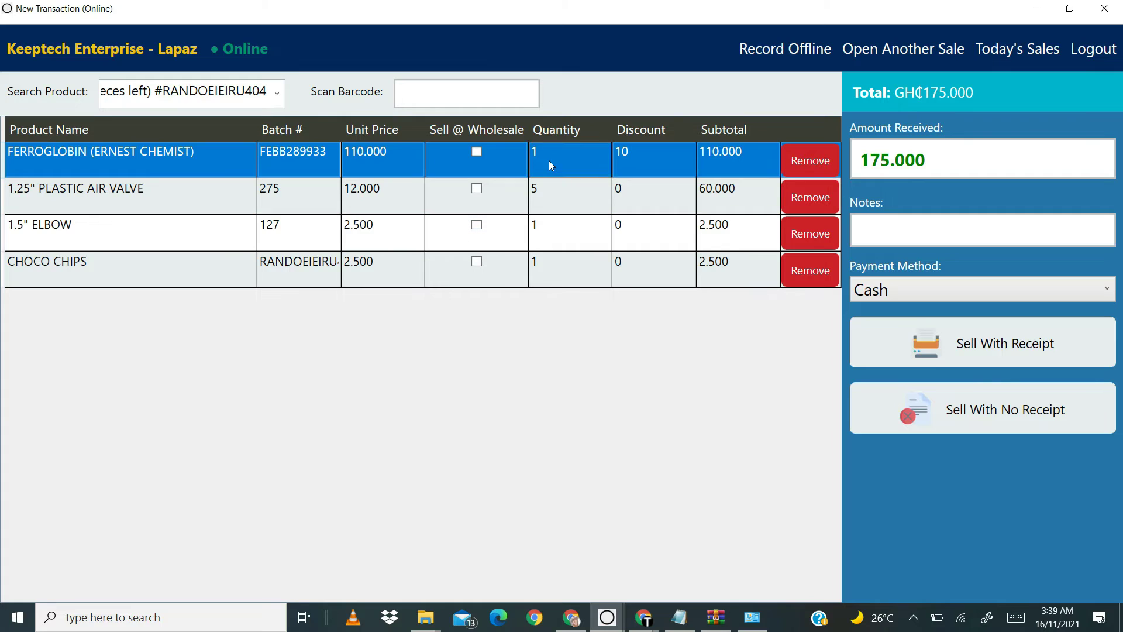
type("2")
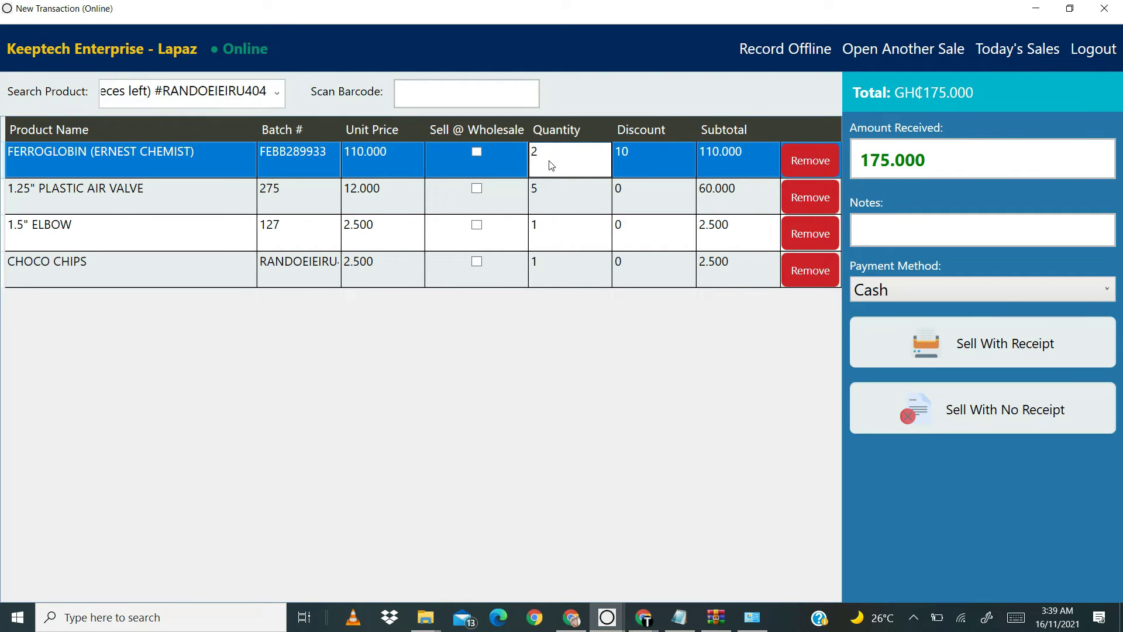
key("Return")
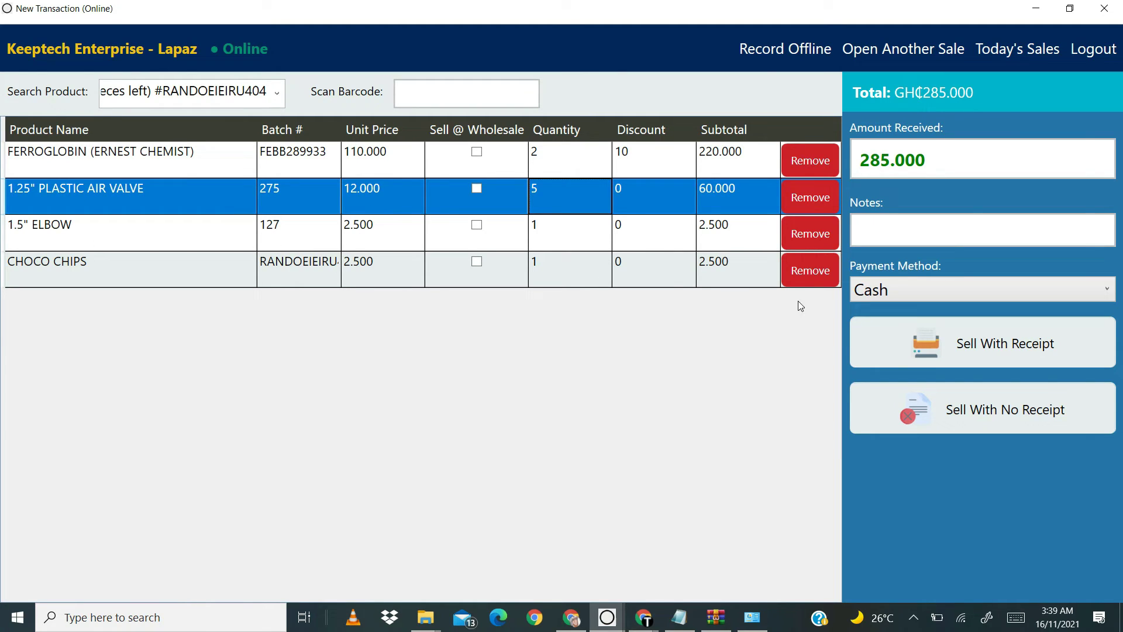
- Remove the 1.5" ELBOW, then add and immediately remove a 1.25" FLEXIBLE TRAP, leaving GH₵282.500
left_click(812, 240)
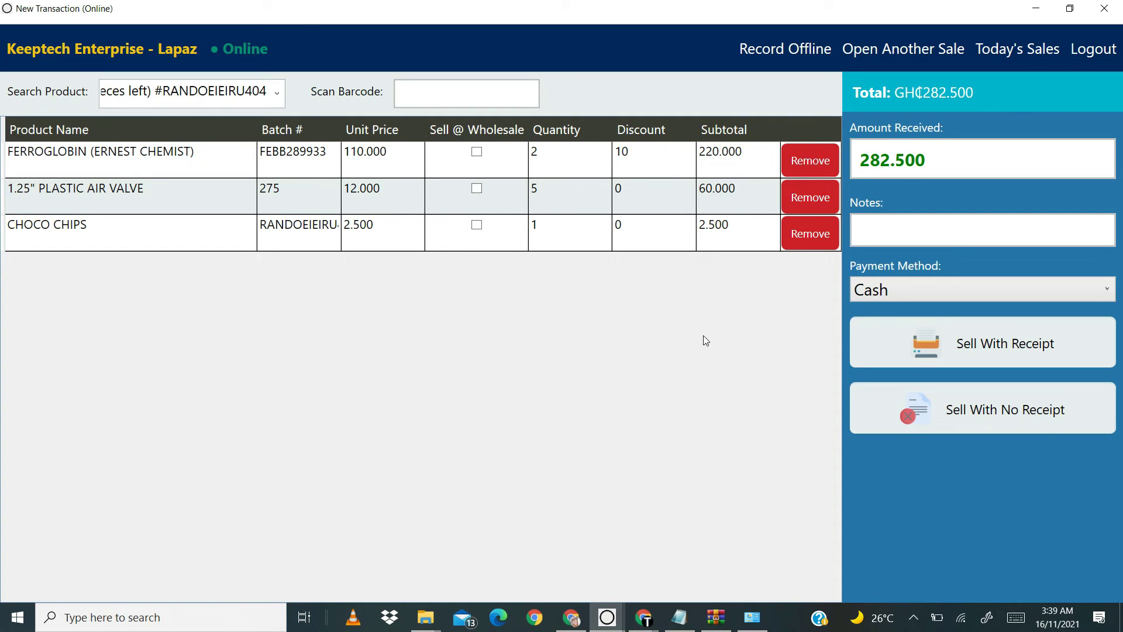
left_click(227, 97)
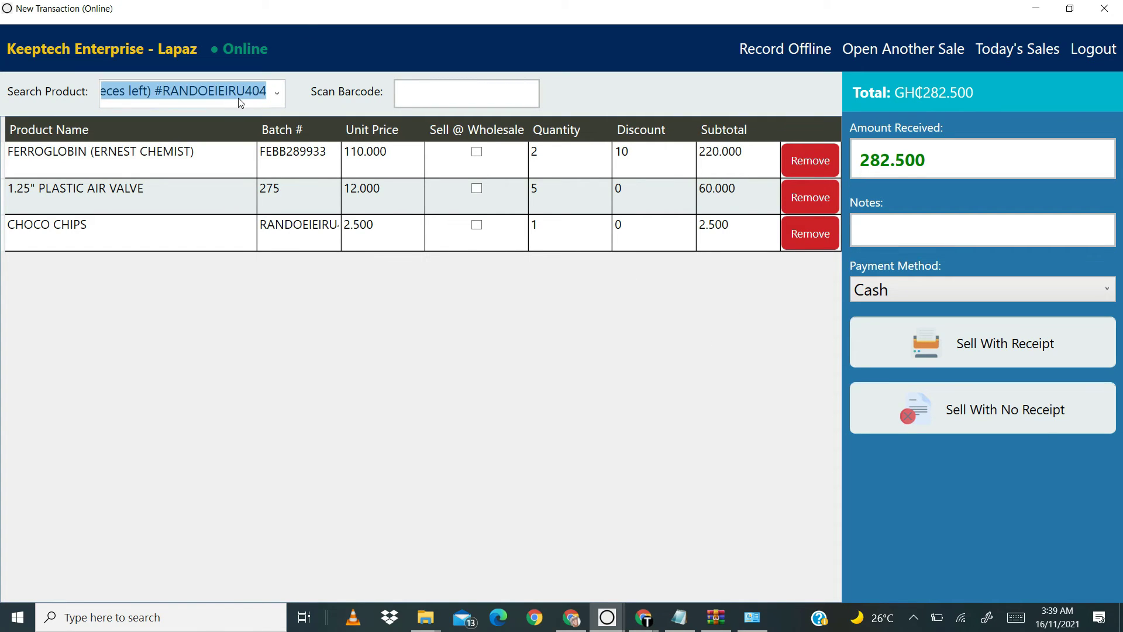
key("BackSpace")
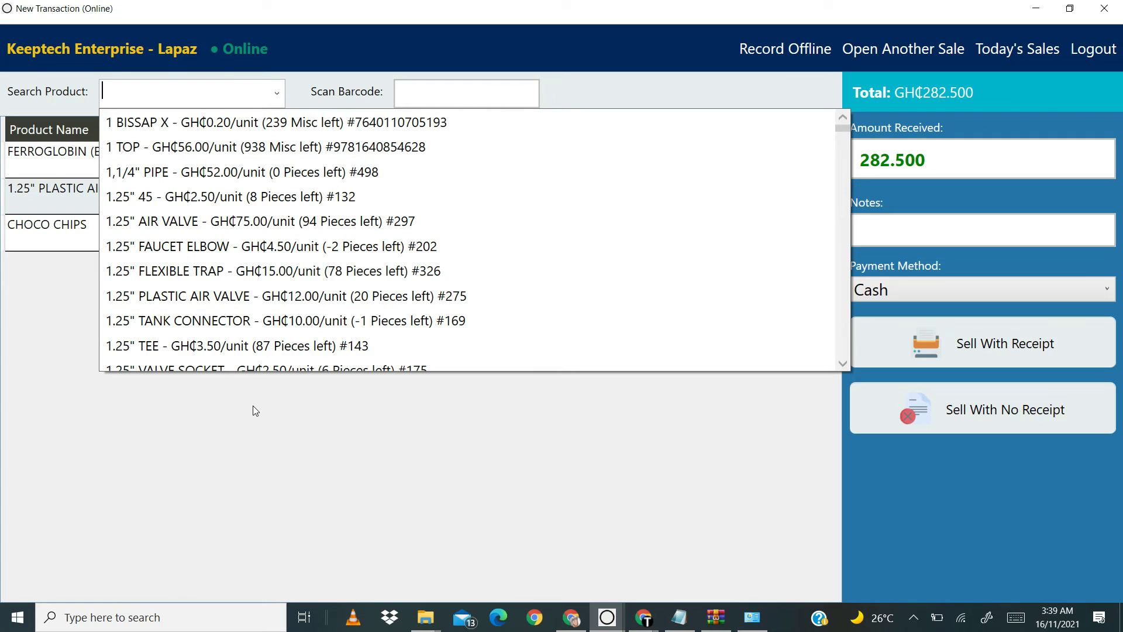
left_click(193, 271)
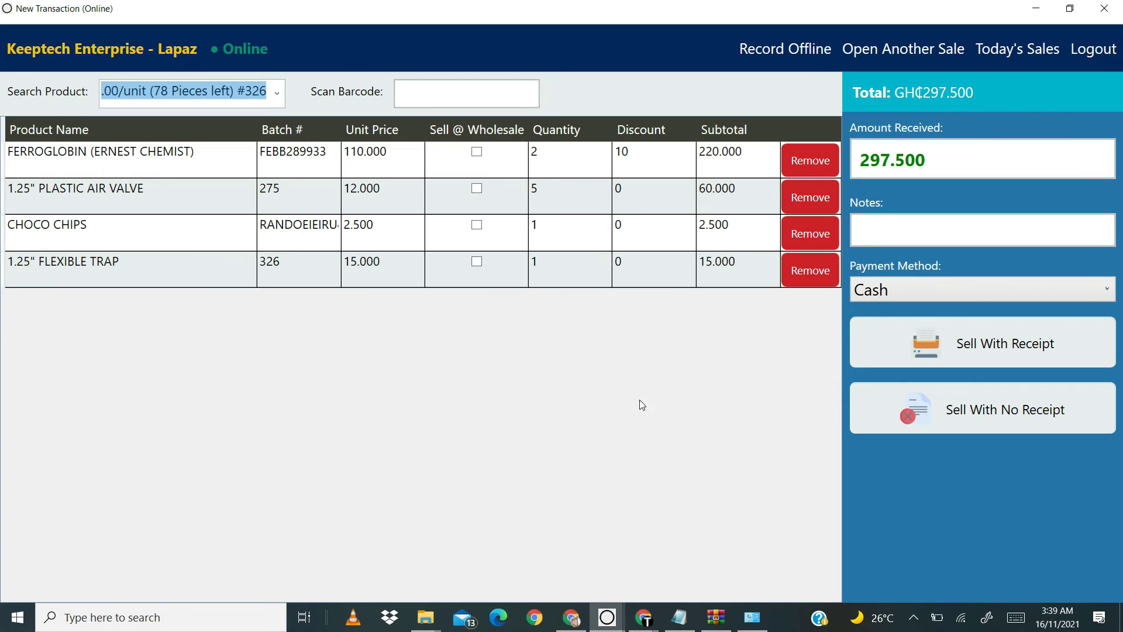
left_click(811, 270)
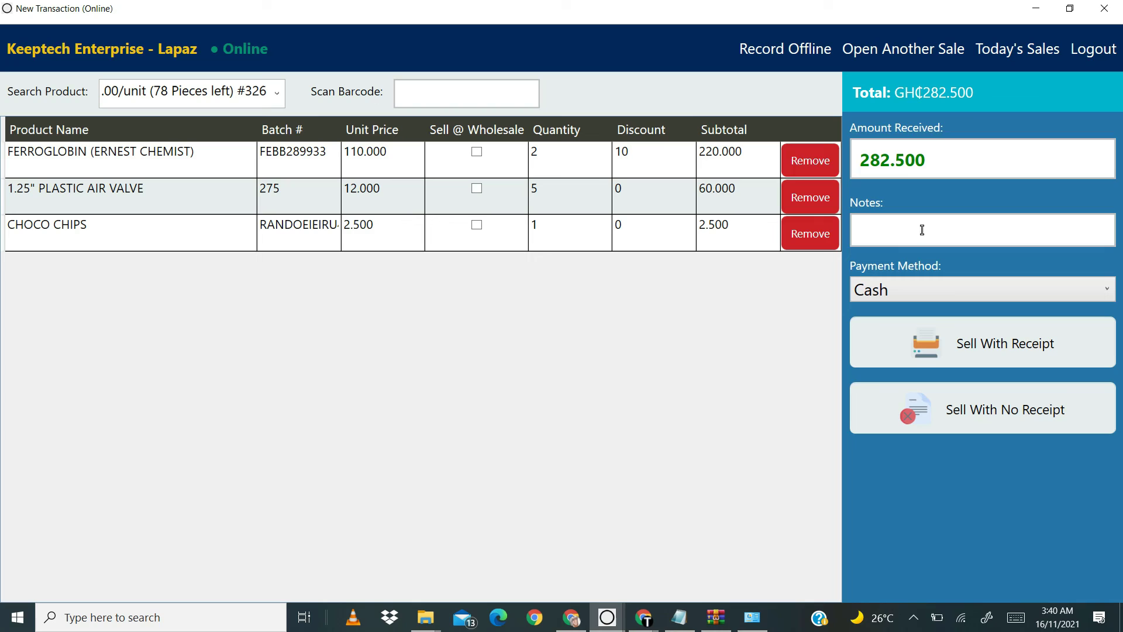
- Raise CHOCO CHIPS to quantity 8 for a GH₵300.000 total and sell with receipt
left_click(593, 233)
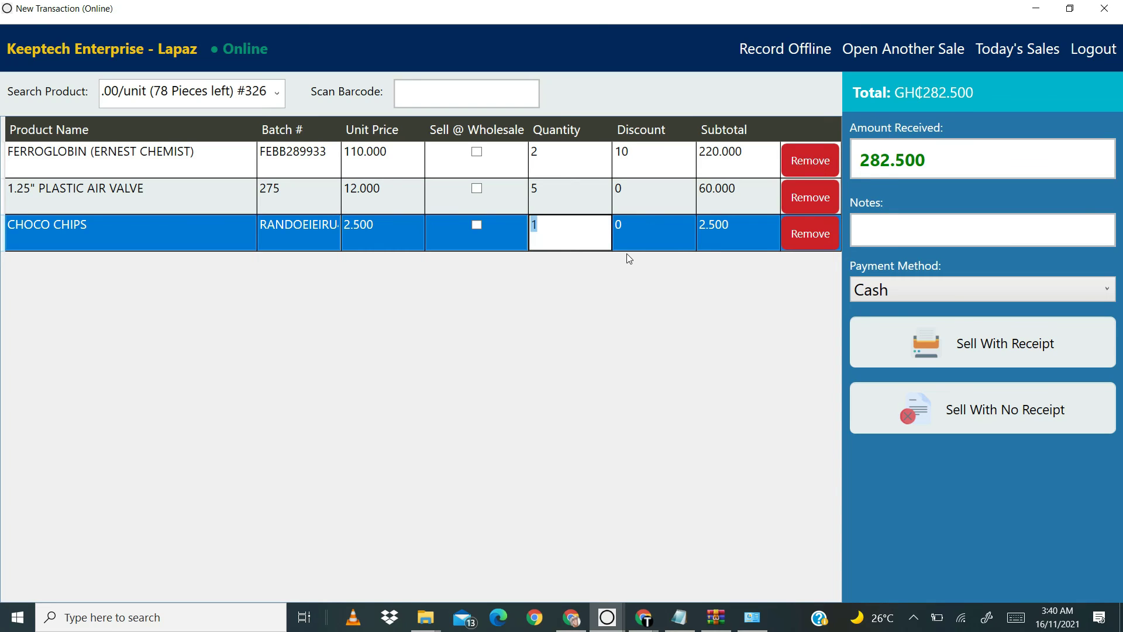
type("8")
key("Return")
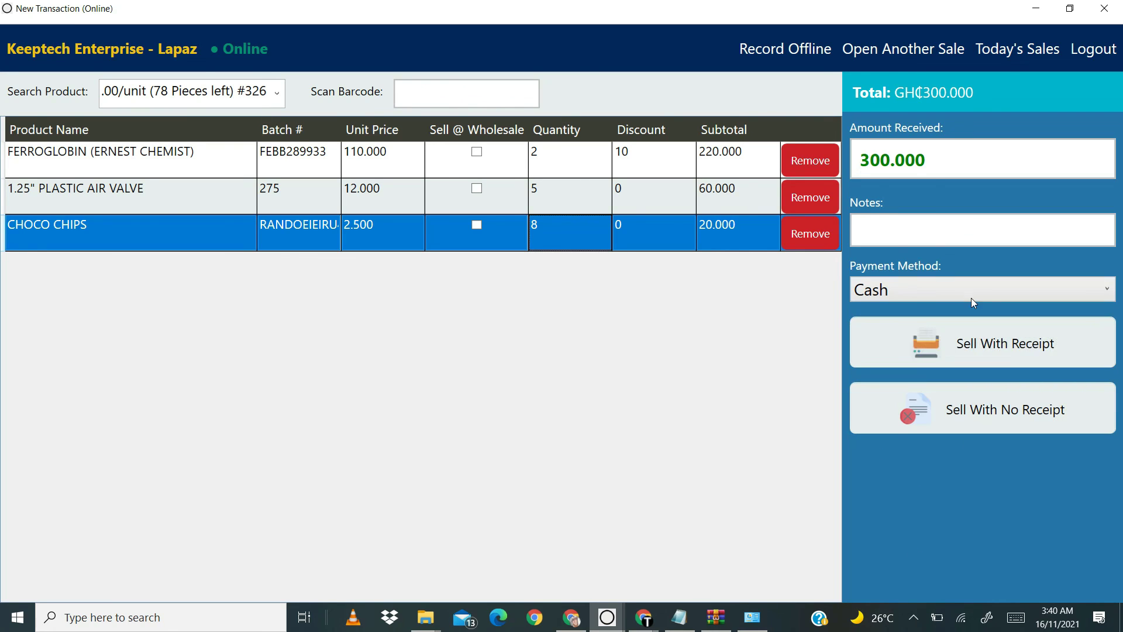
left_click(988, 336)
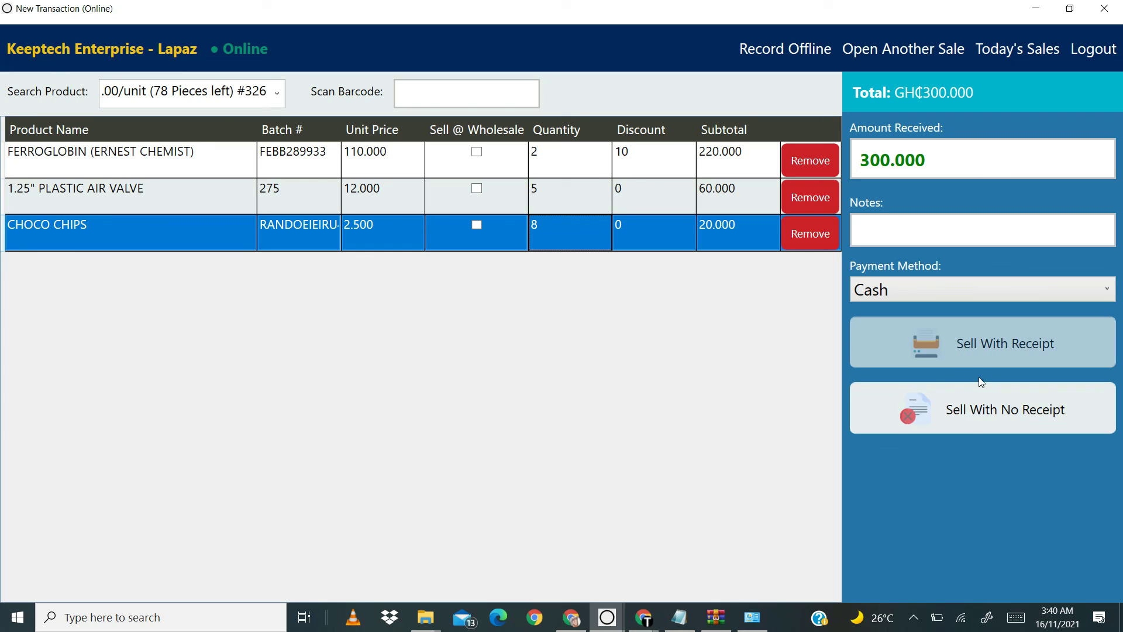